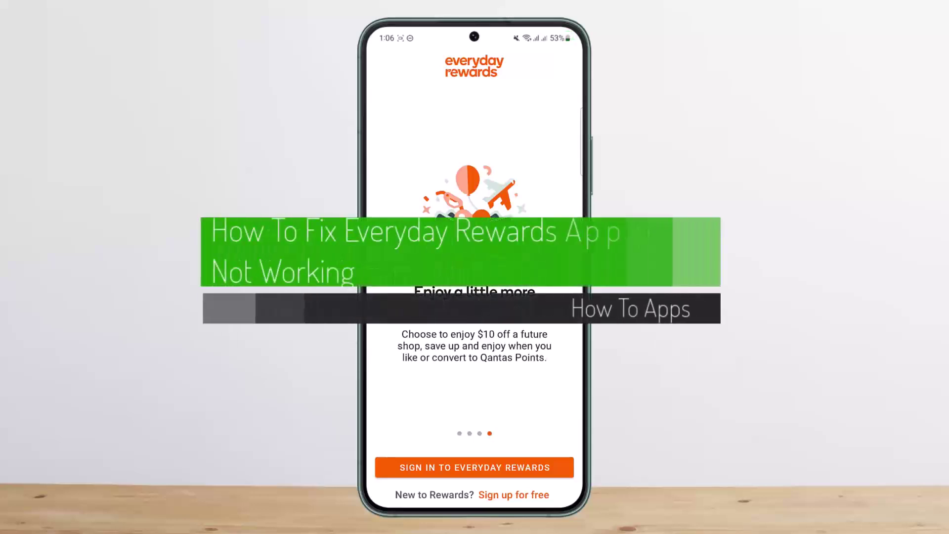
# Step: Try signing in to Everyday Rewards from the welcome screen, which returns Access Denied
pyautogui.click(446, 468)
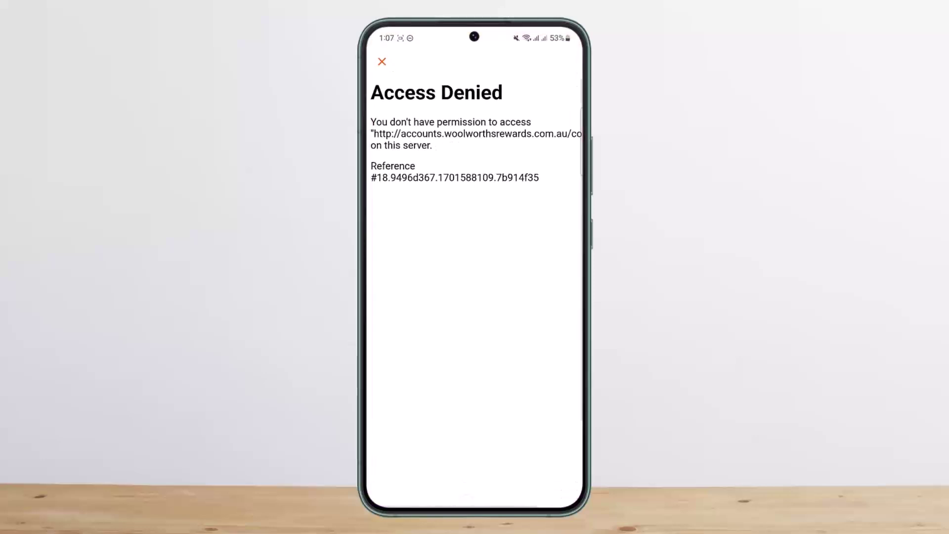
# Step: Open Android Settings from the gear icon in the notification shade
pyautogui.moveTo(475, 33); pyautogui.dragTo(475, 334)
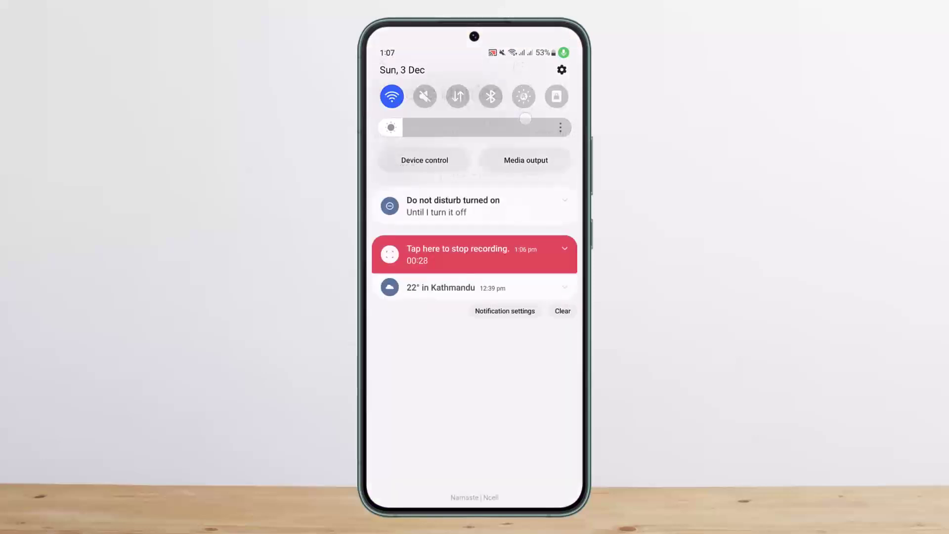
pyautogui.click(562, 70)
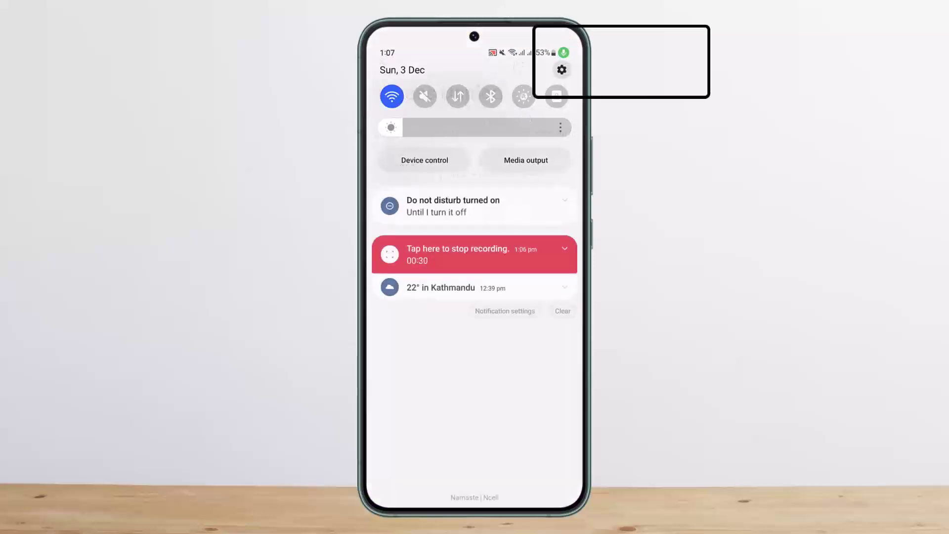
pyautogui.scroll(-10, 475, 297)
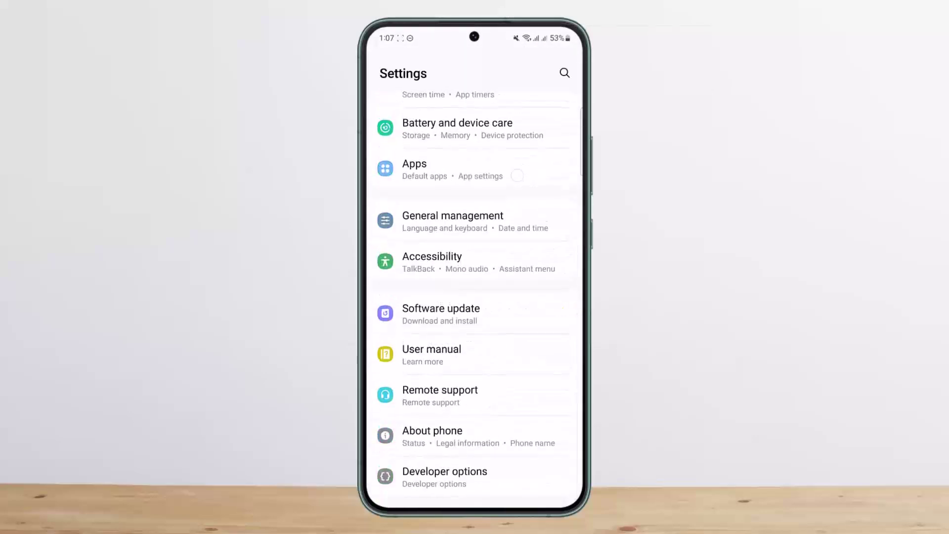
# Step: Find Rewards in the Apps list and open its App info page
pyautogui.click(517, 176)
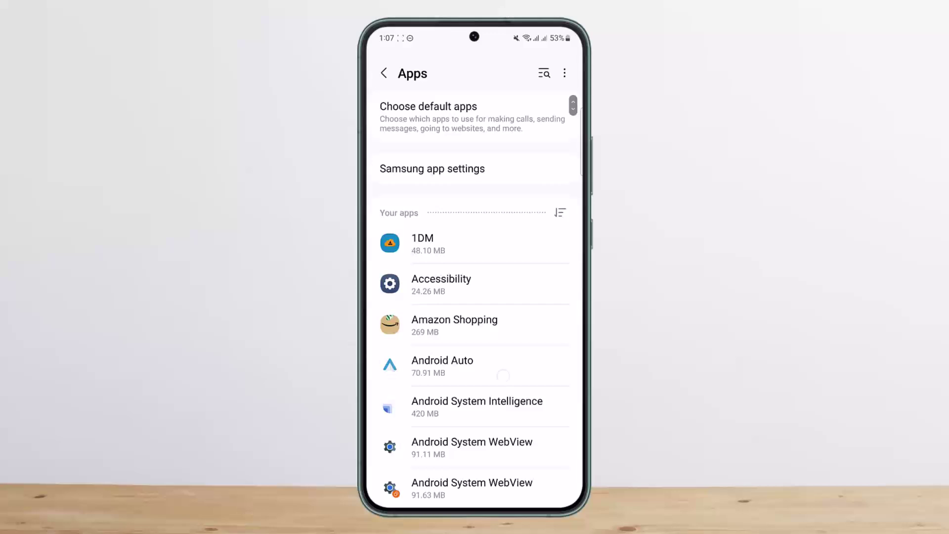
pyautogui.click(543, 73)
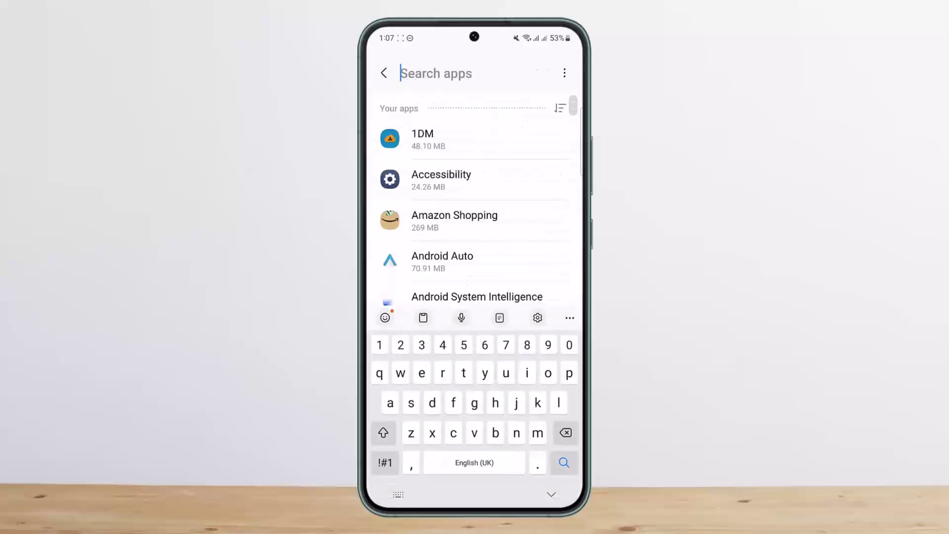
pyautogui.write('eve')
pyautogui.press('BackSpace')
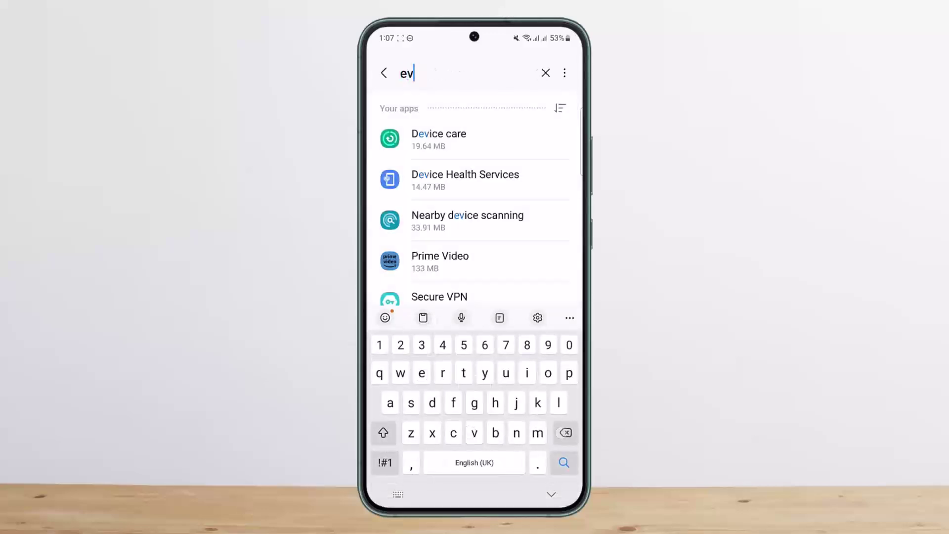
pyautogui.press('BackSpace')
pyautogui.press('BackSpace')
pyautogui.scroll(-1, 474, 297)
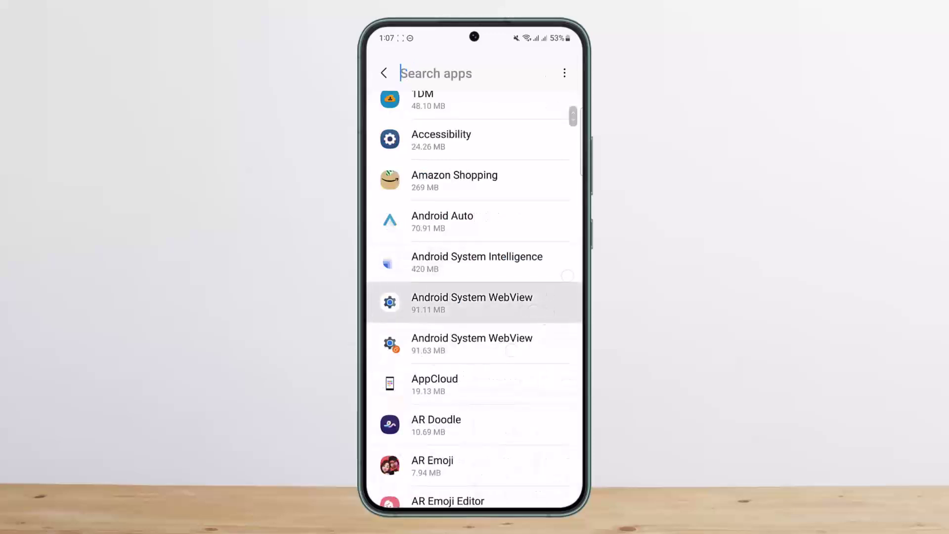
pyautogui.click(475, 302)
pyautogui.scroll(-2, 475, 297)
pyautogui.click(384, 100)
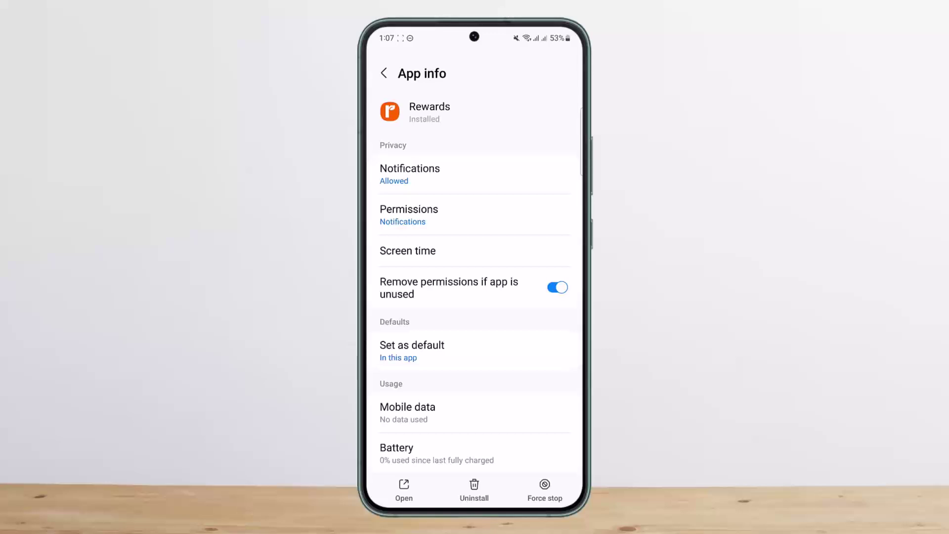
pyautogui.scroll(-3, 475, 297)
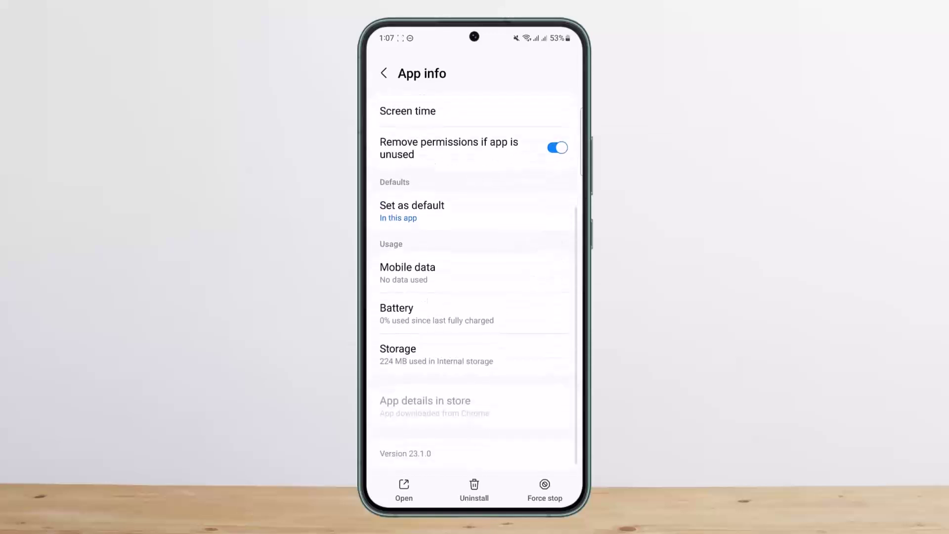
# Step: Clear Rewards' data from its Storage page, confirming Delete so Data and Cache show 0 B
pyautogui.click(475, 348)
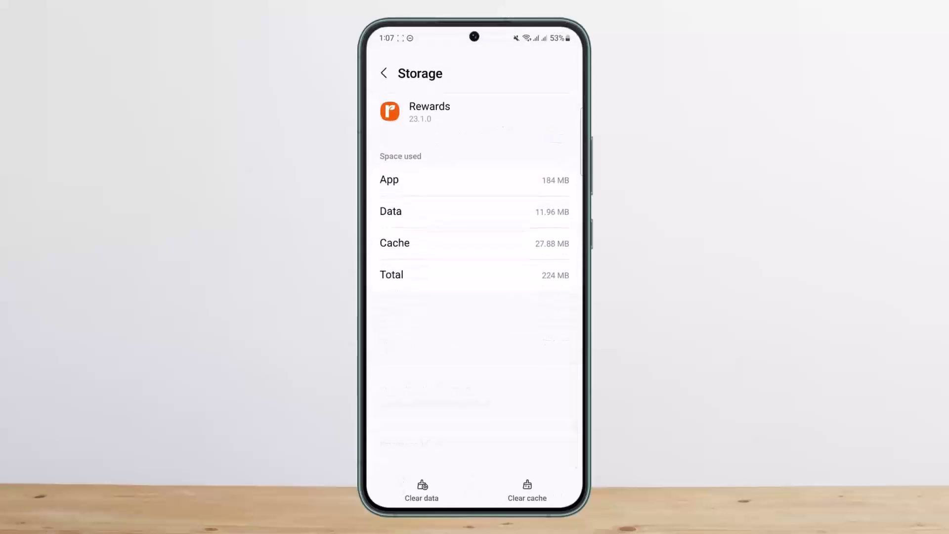
pyautogui.click(421, 489)
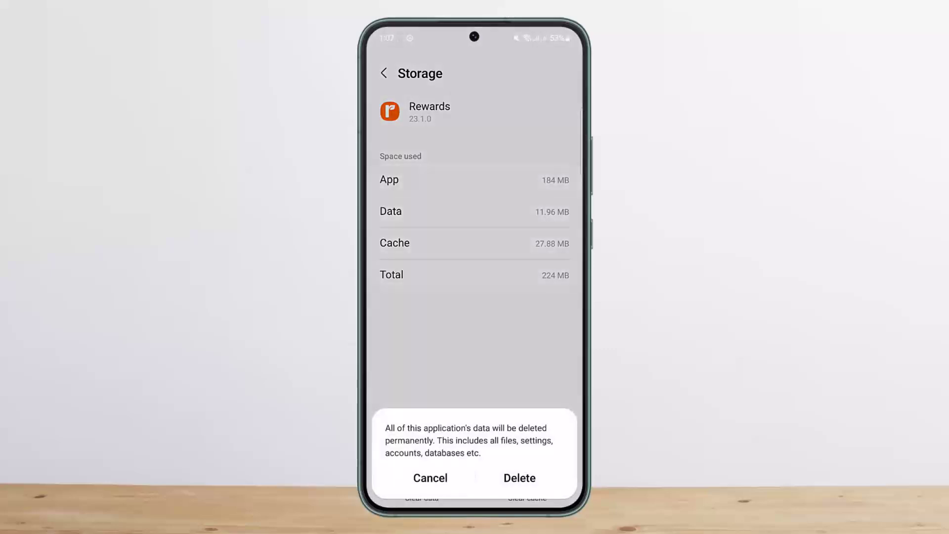
pyautogui.click(520, 478)
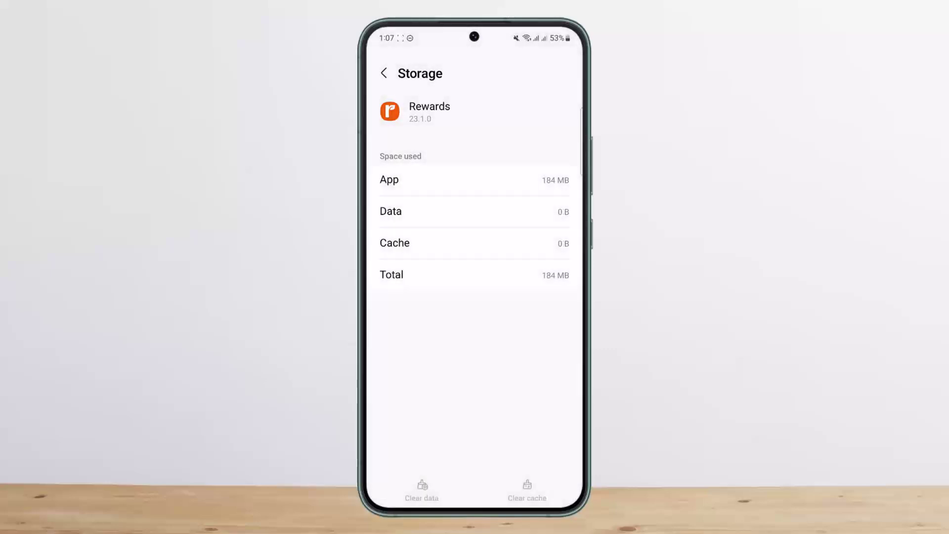
pyautogui.click(495, 497)
# Step: Close the Settings screens in Recents and relaunch Rewards from the app drawer
pyautogui.moveTo(475, 297); pyautogui.dragTo(474, 74)
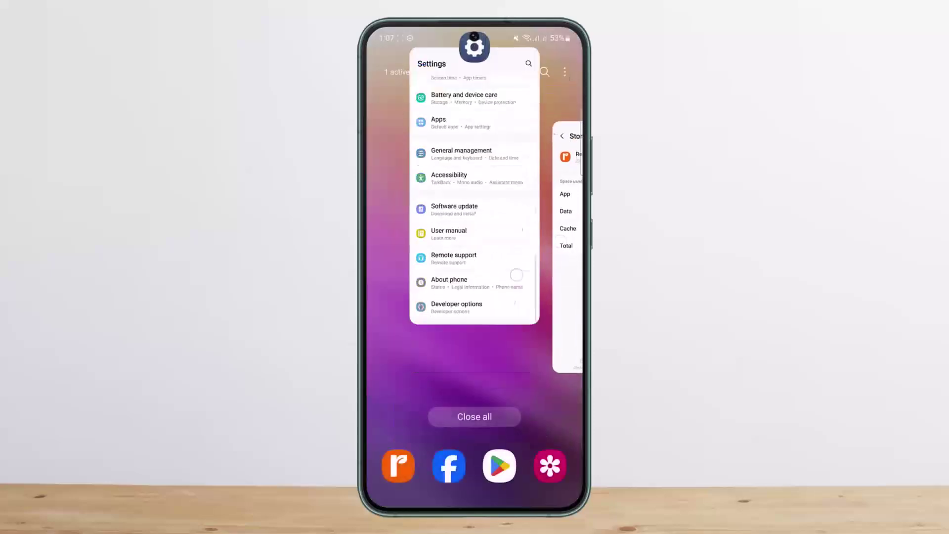
pyautogui.moveTo(476, 297); pyautogui.dragTo(475, 74)
pyautogui.moveTo(504, 416); pyautogui.dragTo(505, 303)
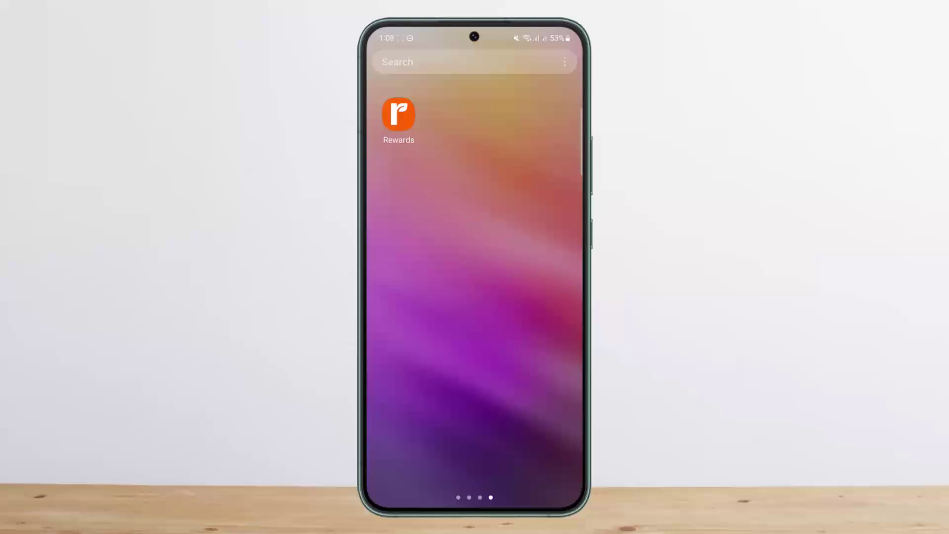
pyautogui.click(398, 114)
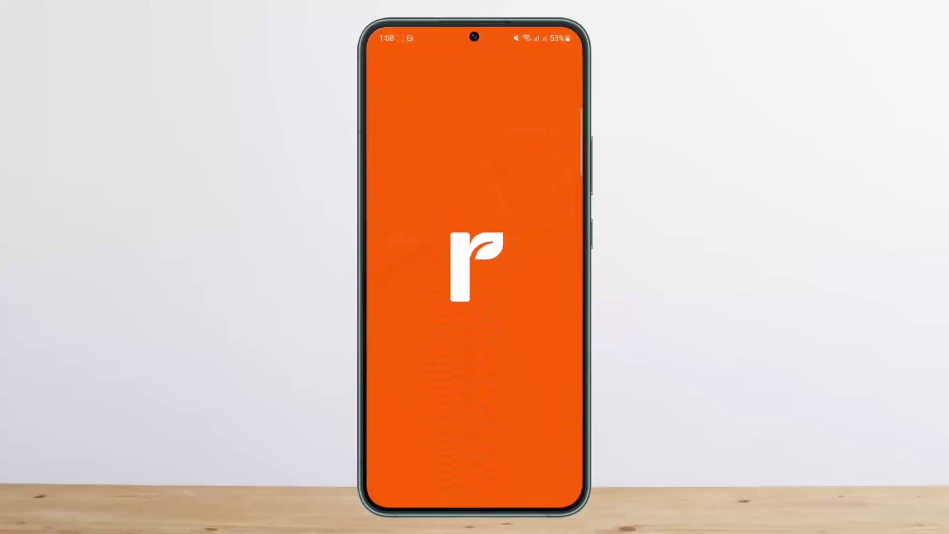